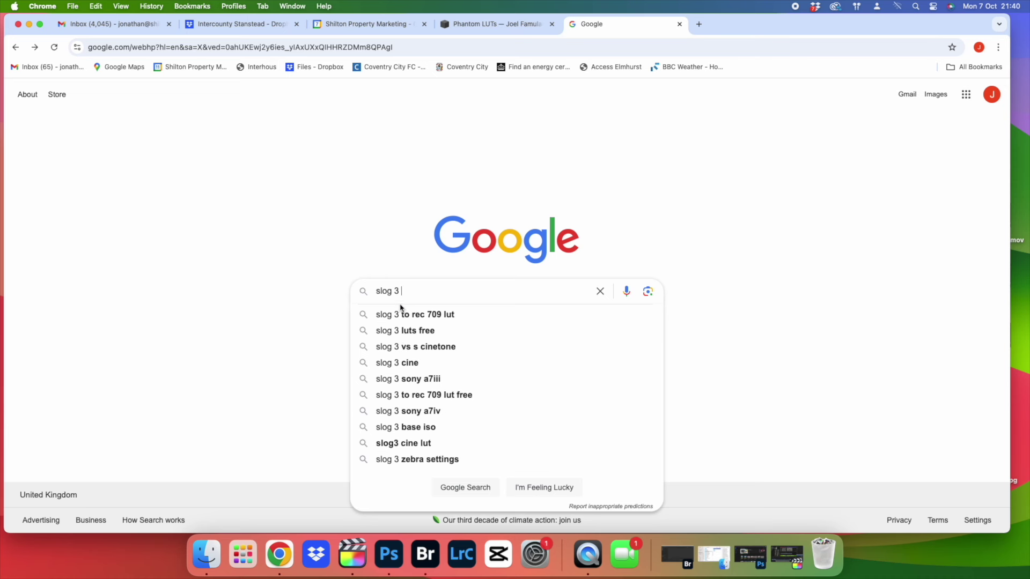
# Step: Search 'slog 3 to rec 709 lut' and open Sony's LUT Library, scrolled to 'LUTs from Sony'
pyautogui.click(409, 315)
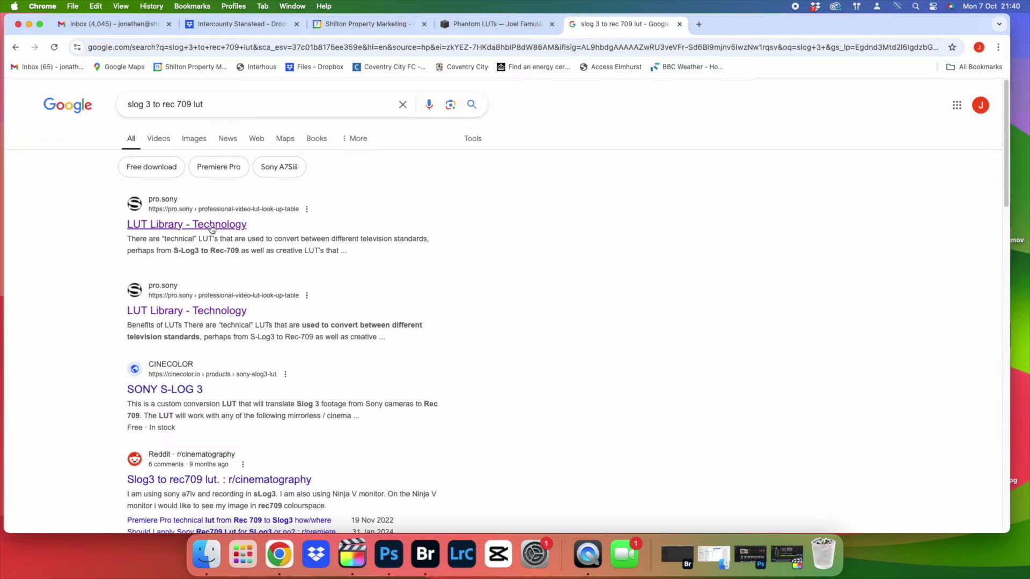
pyautogui.click(212, 226)
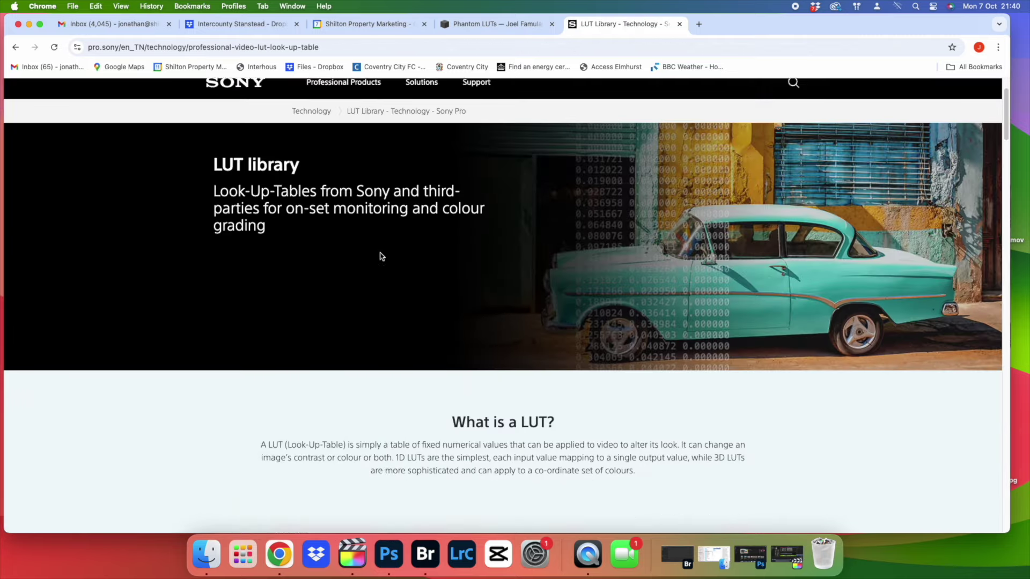
pyautogui.scroll(-20, 381, 256)
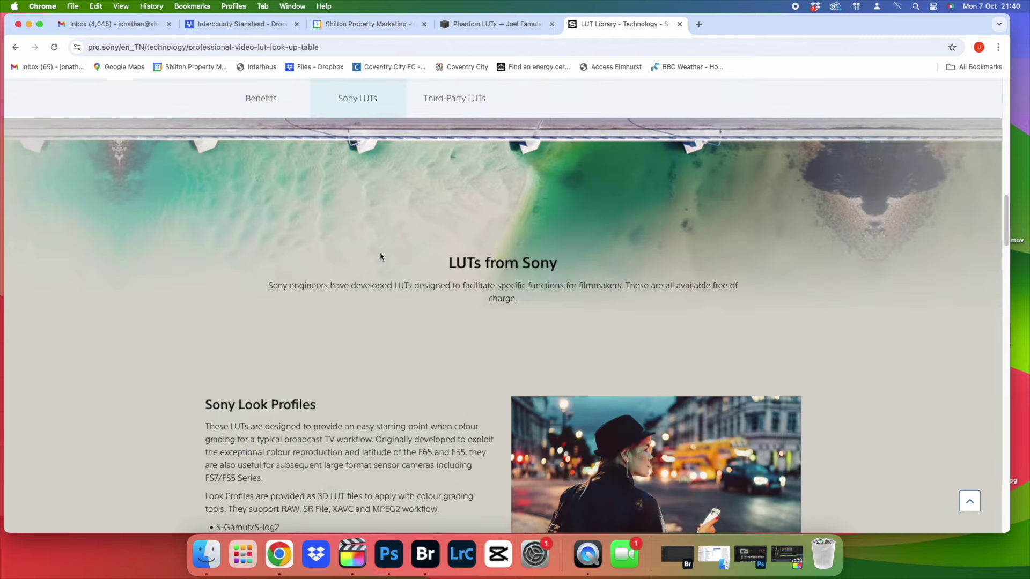
pyautogui.scroll(-3, 381, 256)
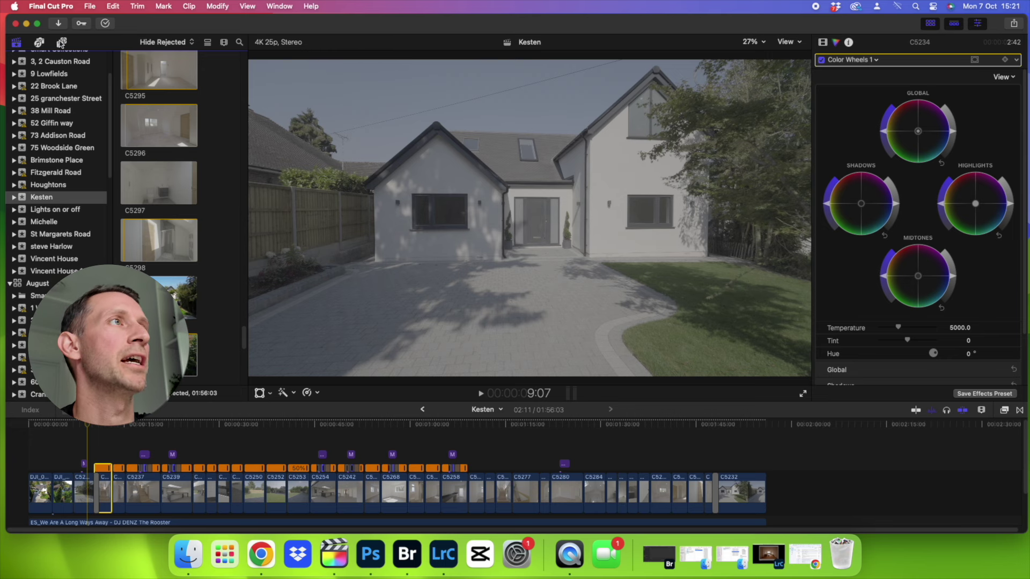
# Step: Show the Adjustment Layer titles, then scrub the edit and select clip C5237
pyautogui.click(61, 43)
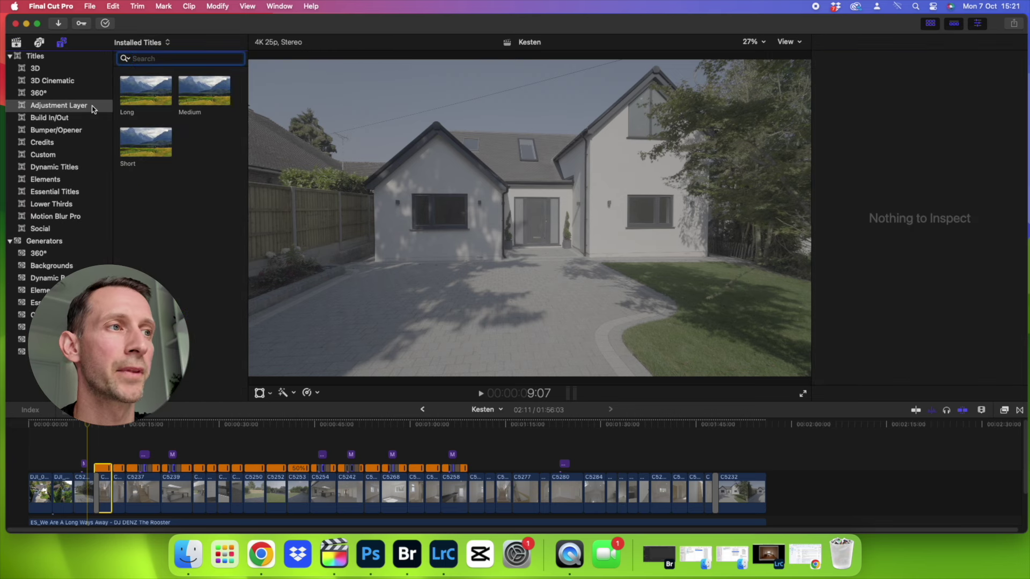
pyautogui.click(115, 429)
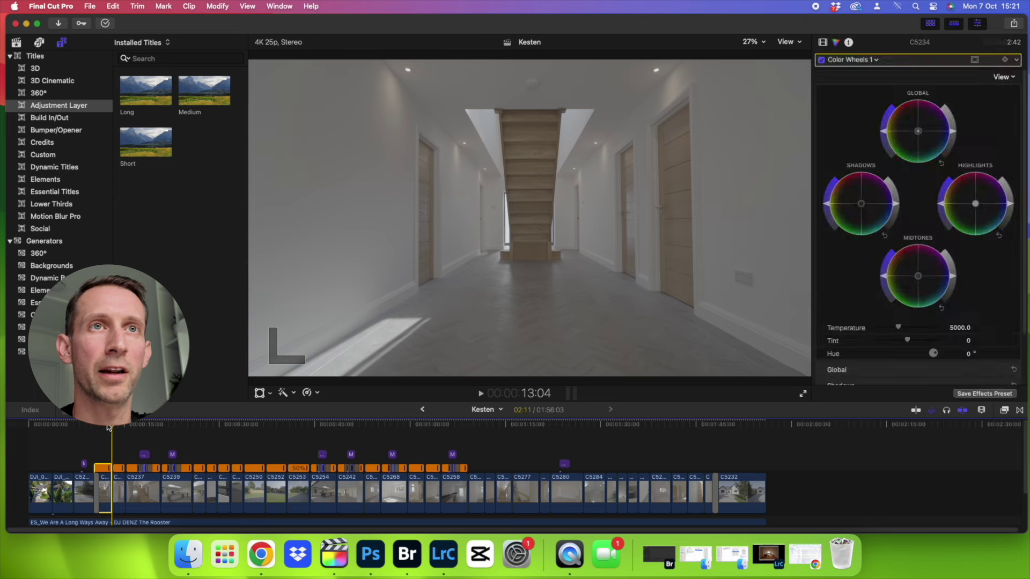
pyautogui.moveTo(115, 429); pyautogui.dragTo(170, 428)
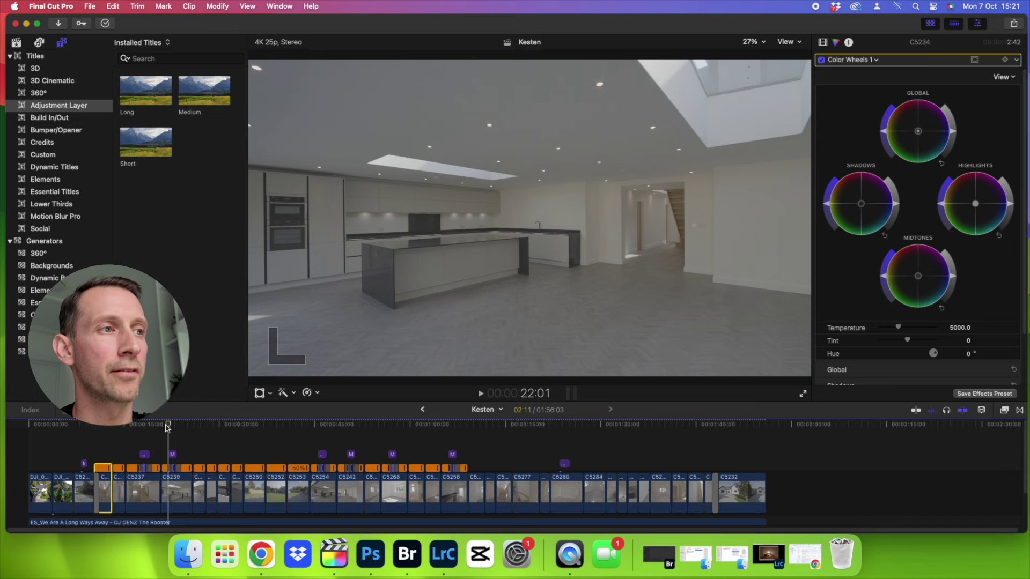
pyautogui.moveTo(168, 428); pyautogui.dragTo(125, 428)
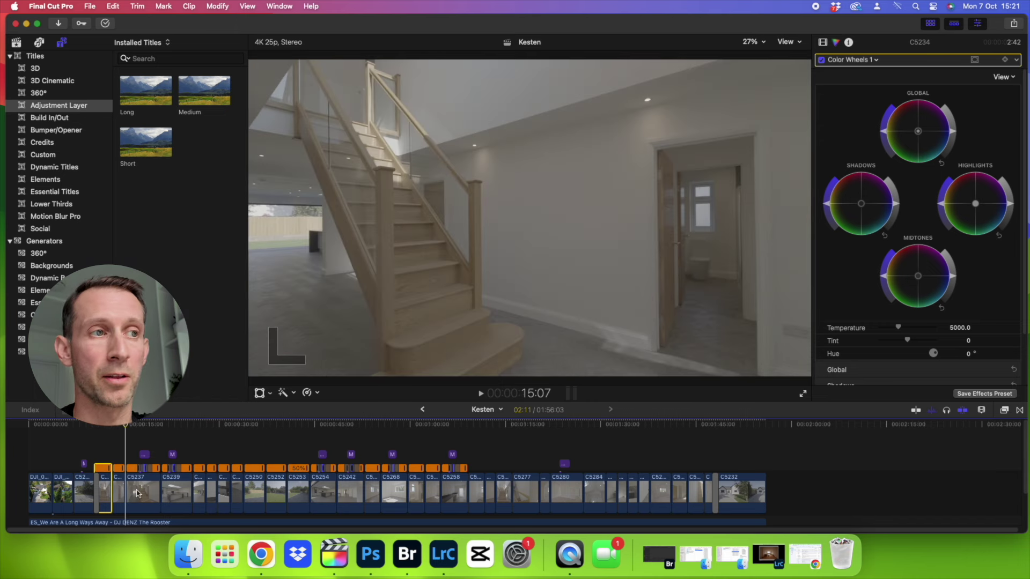
pyautogui.click(149, 493)
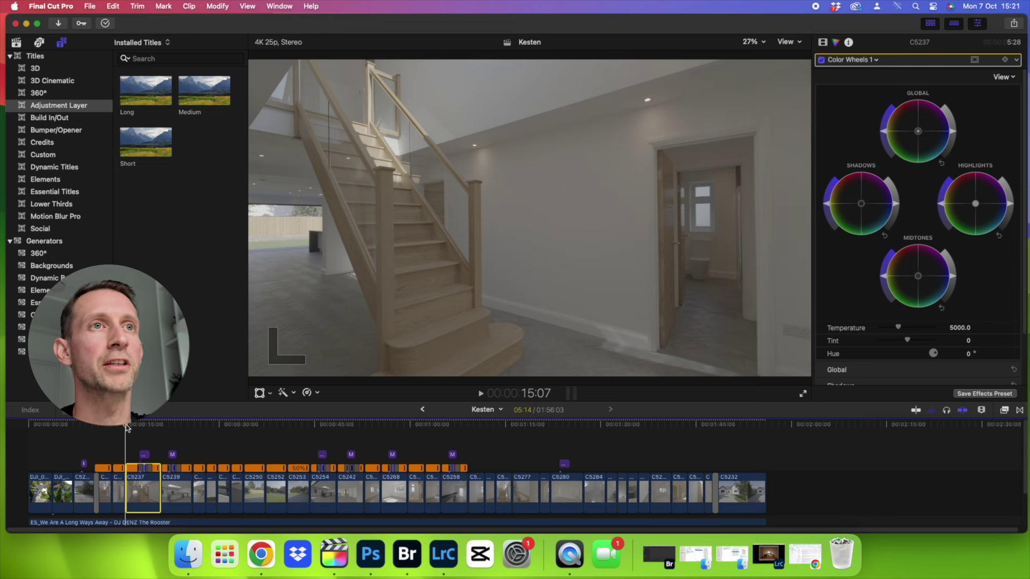
# Step: Play from the staircase shot, then return to the house exterior shot at 9:07
pyautogui.press('space')
pyautogui.click(112, 427)
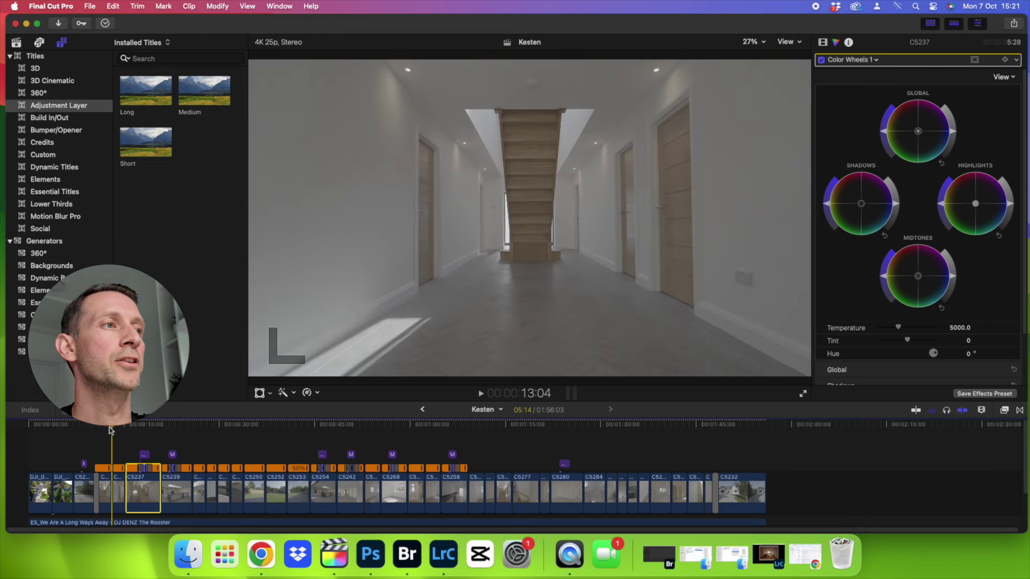
pyautogui.click(88, 427)
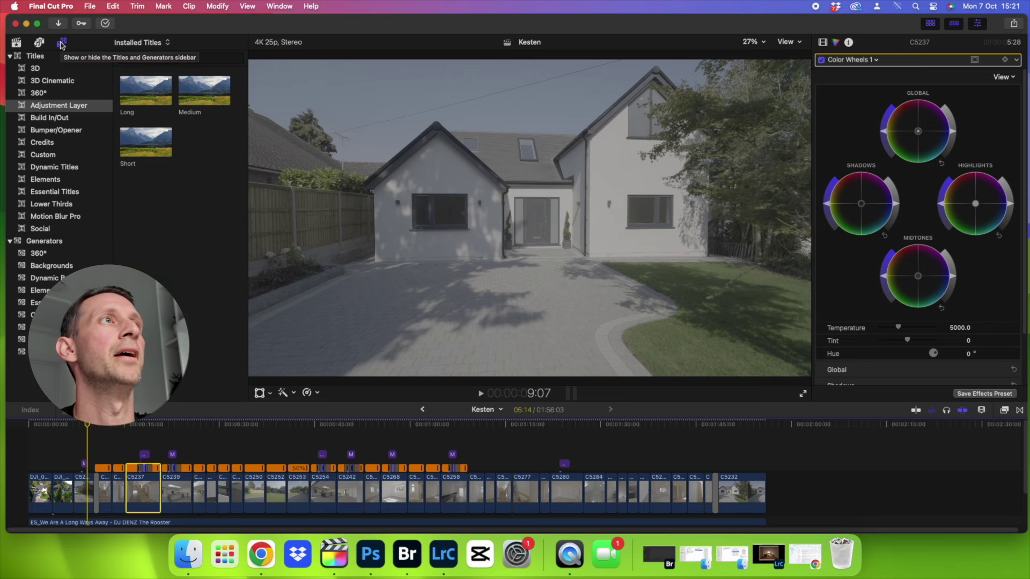
# Step: Add the Long adjustment layer above the clips and extend it to about 01:48:00
pyautogui.click(138, 88)
pyautogui.moveTo(137, 88); pyautogui.dragTo(76, 453)
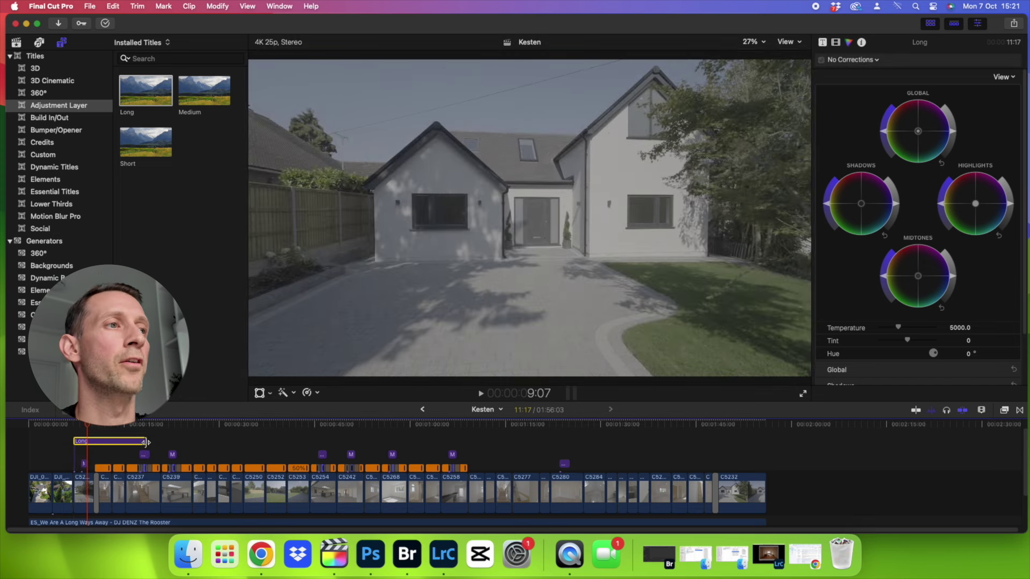
pyautogui.moveTo(145, 442); pyautogui.dragTo(763, 436)
pyautogui.click(736, 424)
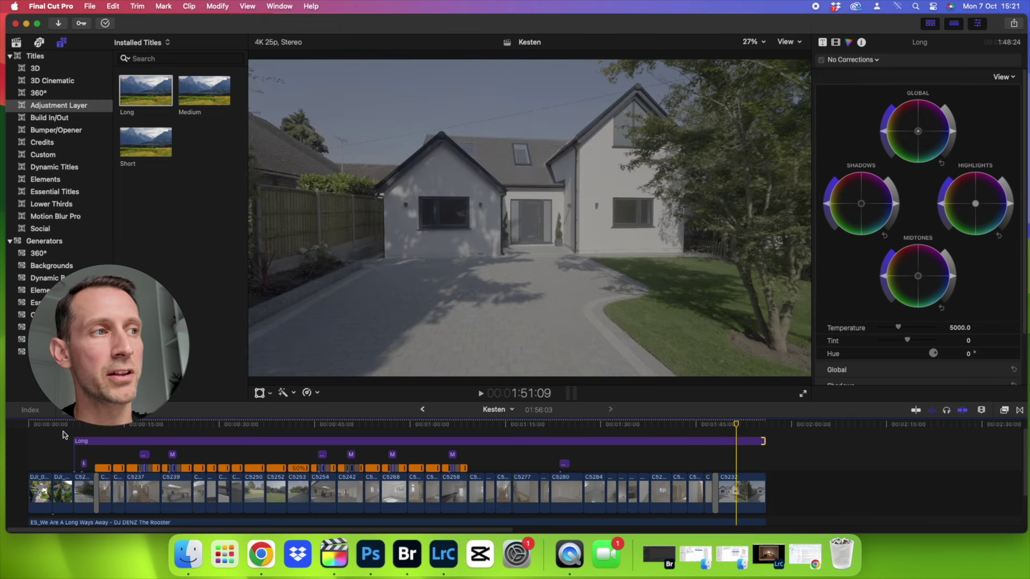
# Step: Select the opening aerial clip DJI_0380, then move to the driveway shot
pyautogui.click(67, 425)
pyautogui.click(66, 501)
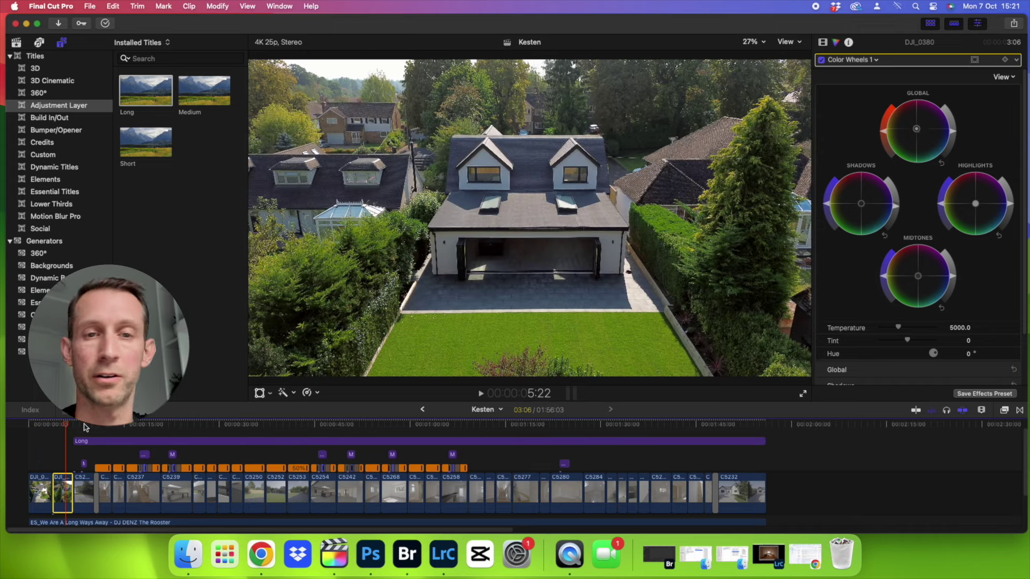
pyautogui.click(82, 425)
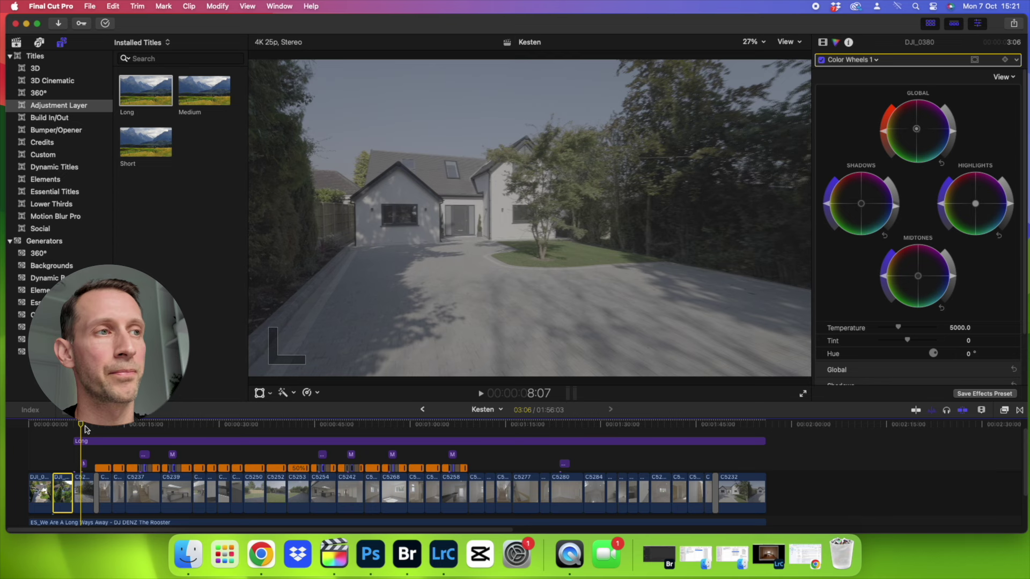
# Step: Find Custom LUT by searching 'custom', apply it to the Long layer, and open its LUT list
pyautogui.click(159, 441)
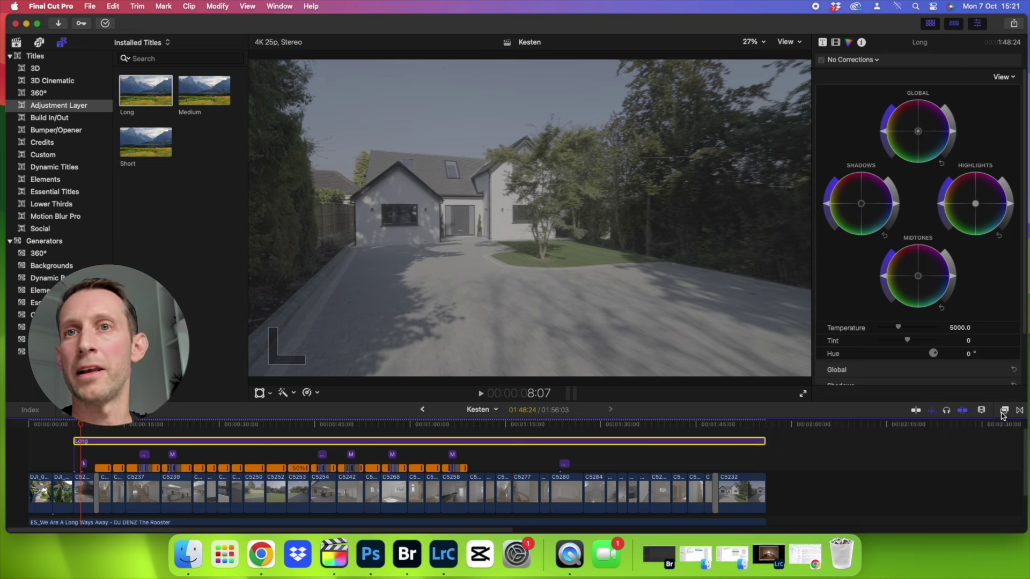
pyautogui.click(1004, 411)
pyautogui.click(847, 526)
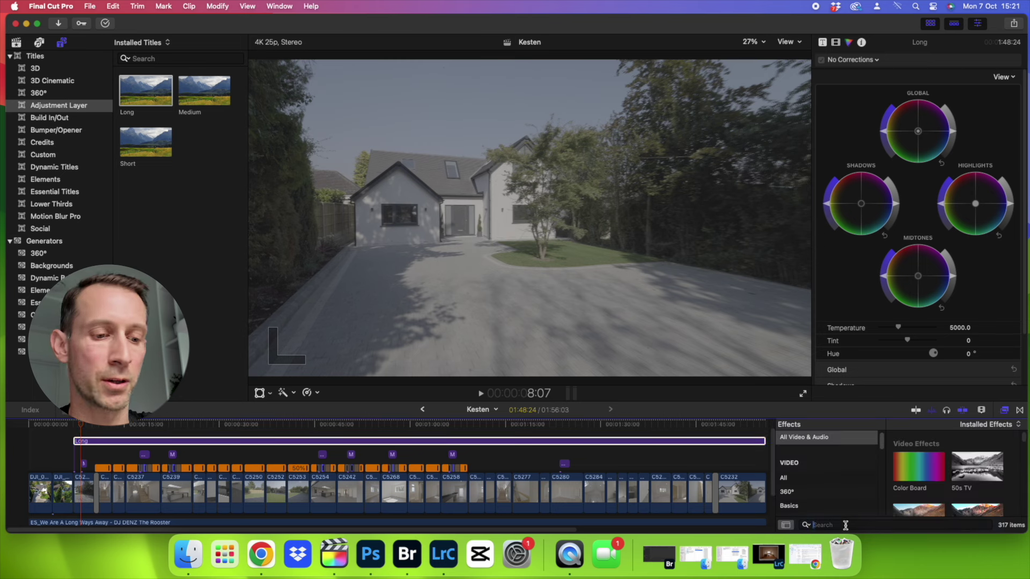
pyautogui.write('custom')
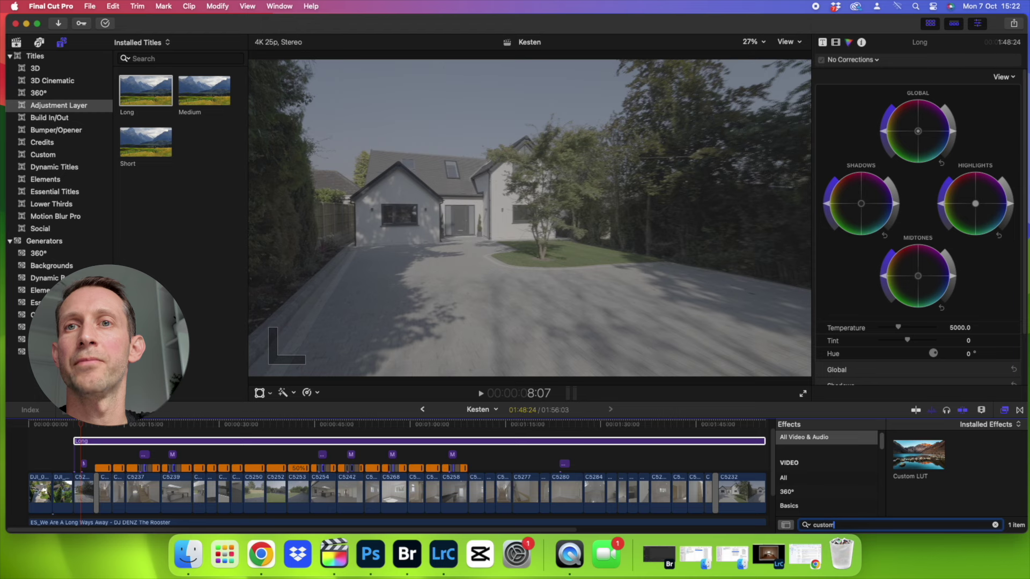
pyautogui.click(920, 456)
pyautogui.moveTo(921, 456); pyautogui.dragTo(655, 447)
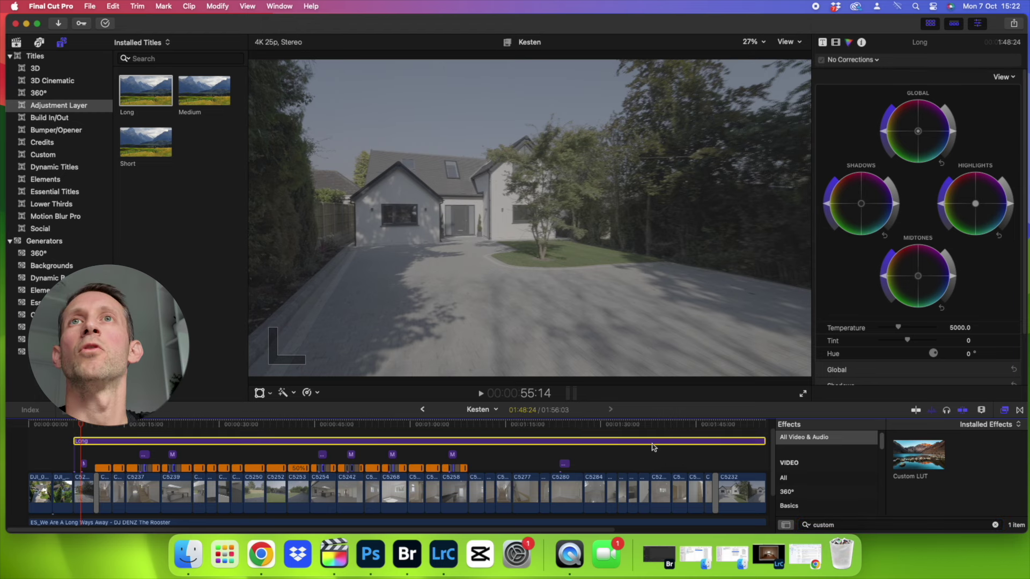
pyautogui.click(836, 43)
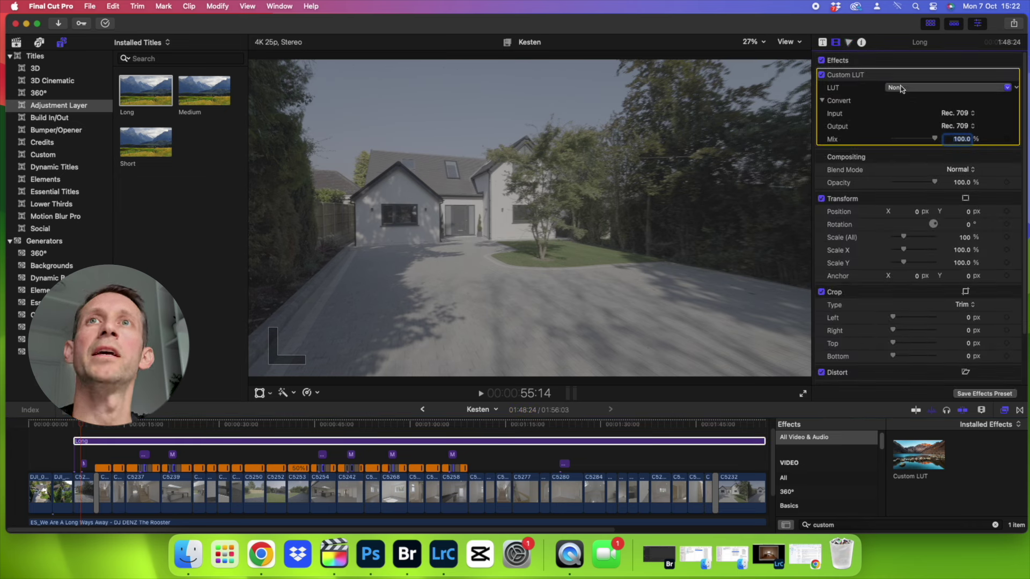
pyautogui.click(904, 89)
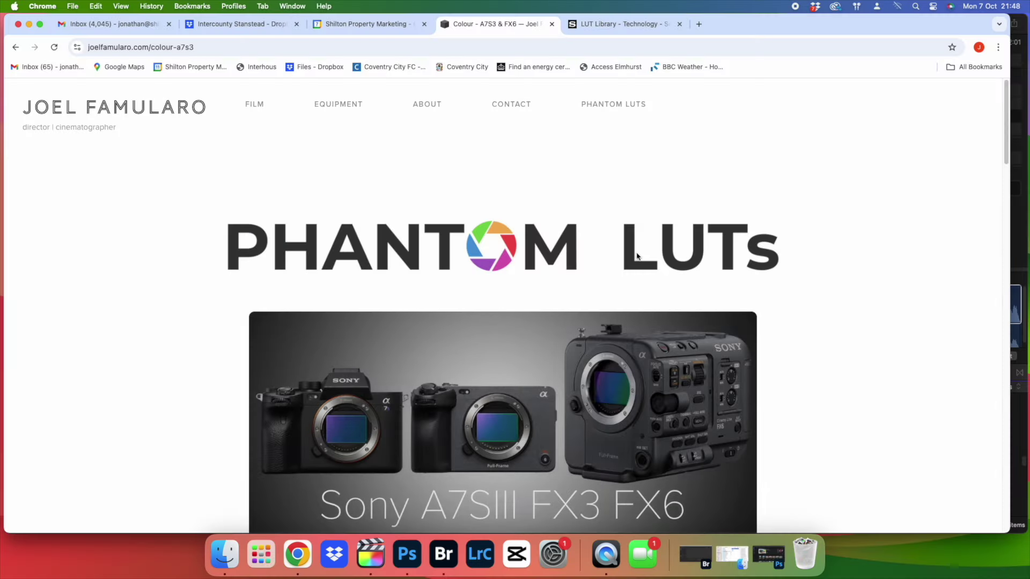
# Step: Scroll down the Phantom LUTs page to the ARRI Looks and Film Looks Add to Cart prices
pyautogui.scroll(-3, 638, 254)
pyautogui.scroll(-10, 639, 255)
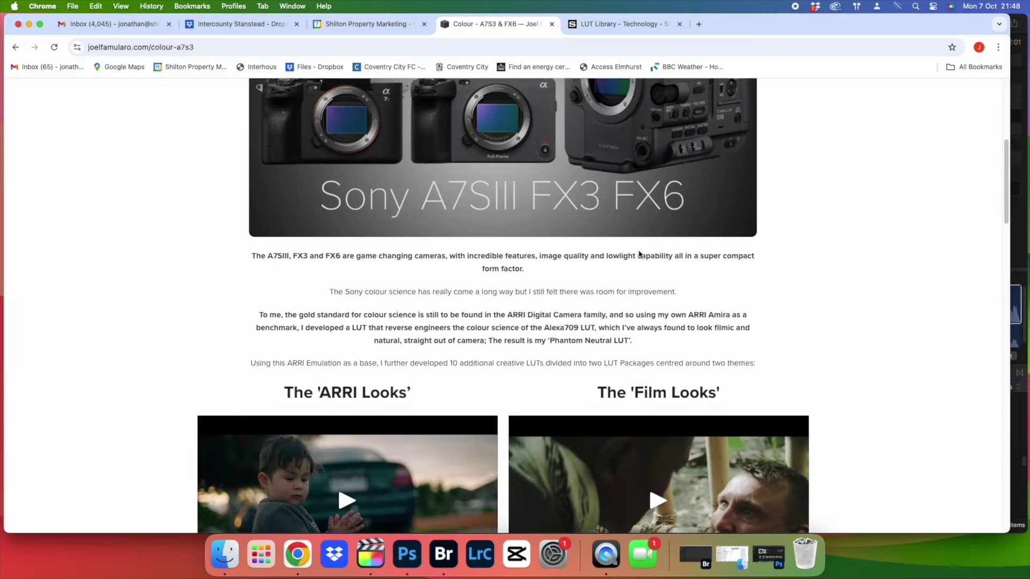
pyautogui.scroll(-6, 639, 250)
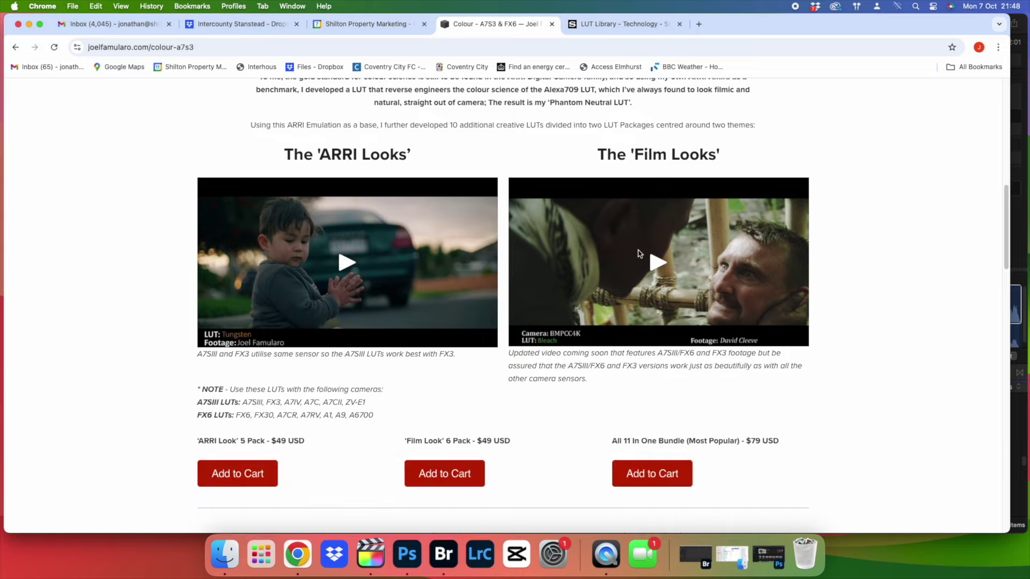
pyautogui.scroll(-3, 639, 255)
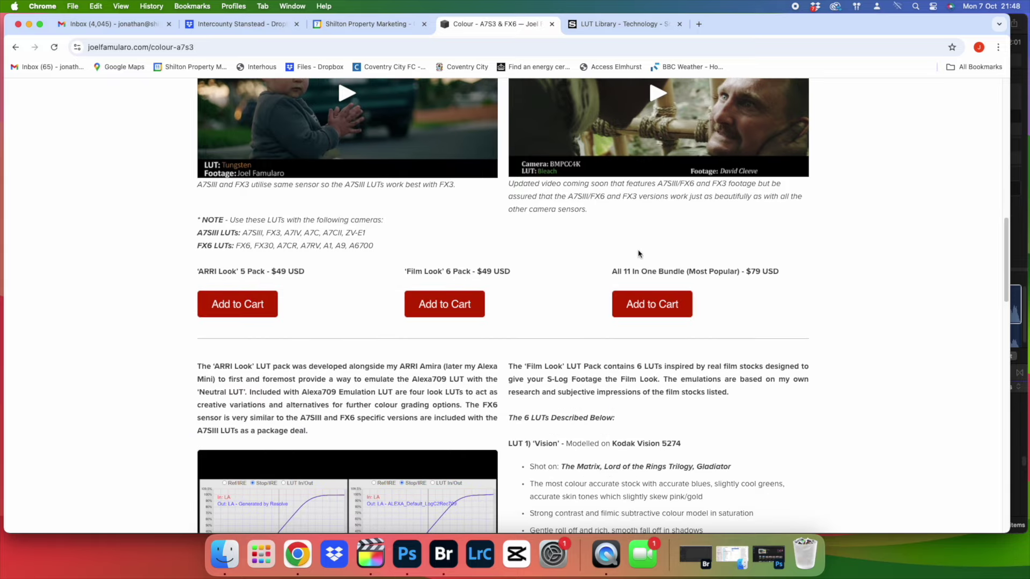
pyautogui.scroll(-1, 639, 255)
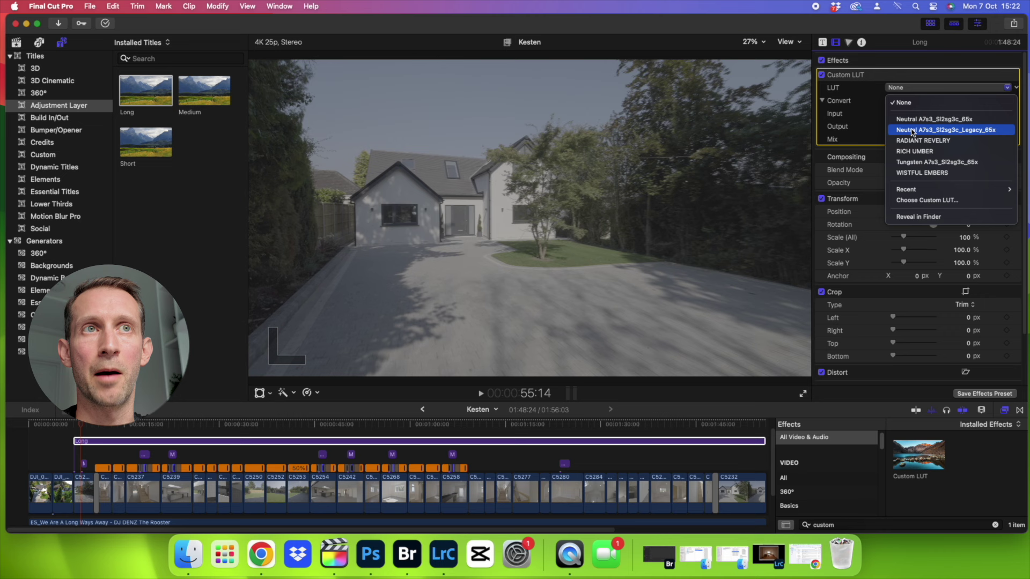
# Step: Choose the Neutral A7s3_Sl2sg3c_Legacy_65x LUT, compare it off and on, then select clip C5232
pyautogui.click(911, 131)
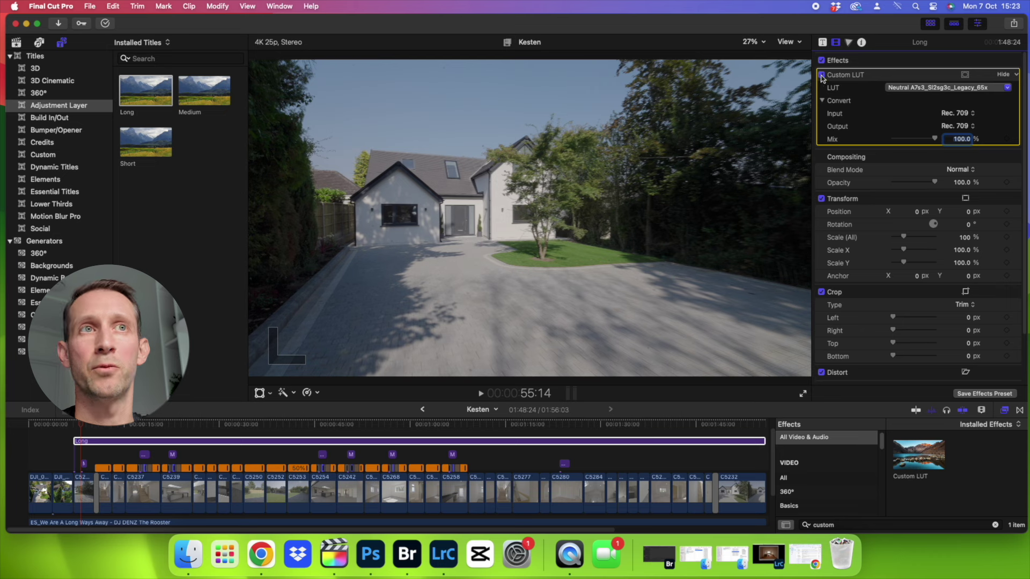
pyautogui.click(822, 75)
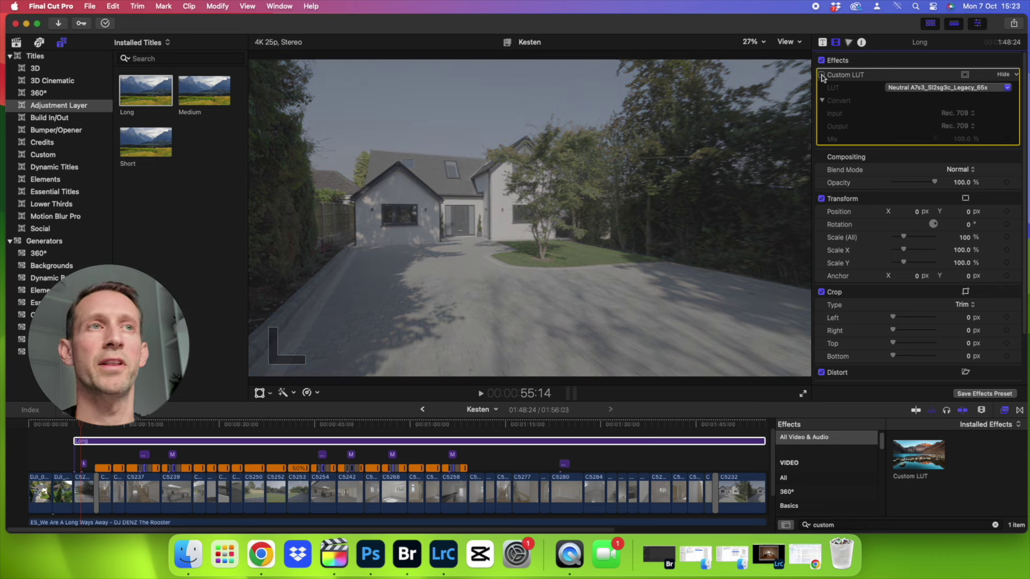
pyautogui.click(822, 75)
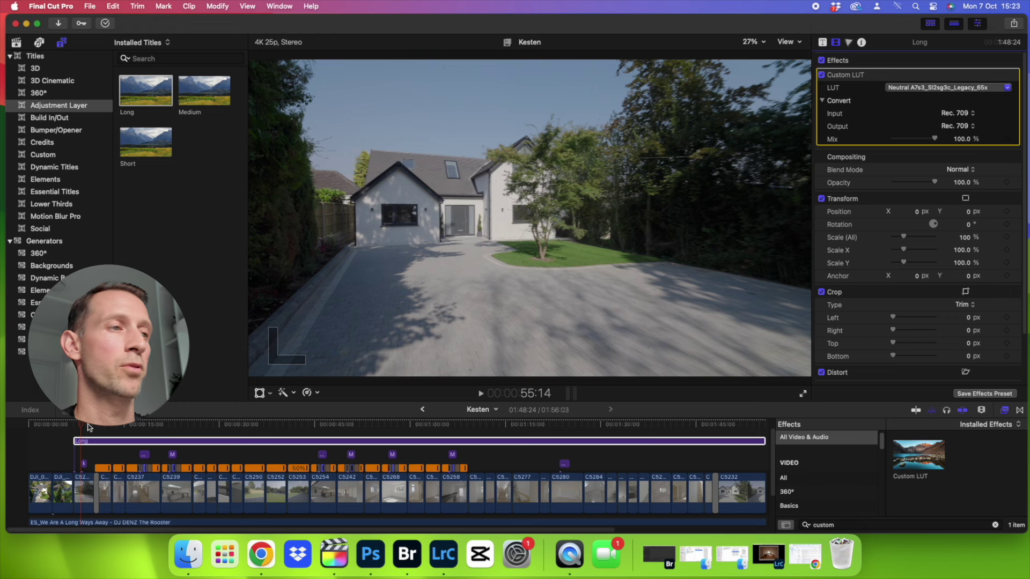
pyautogui.click(88, 425)
pyautogui.click(84, 491)
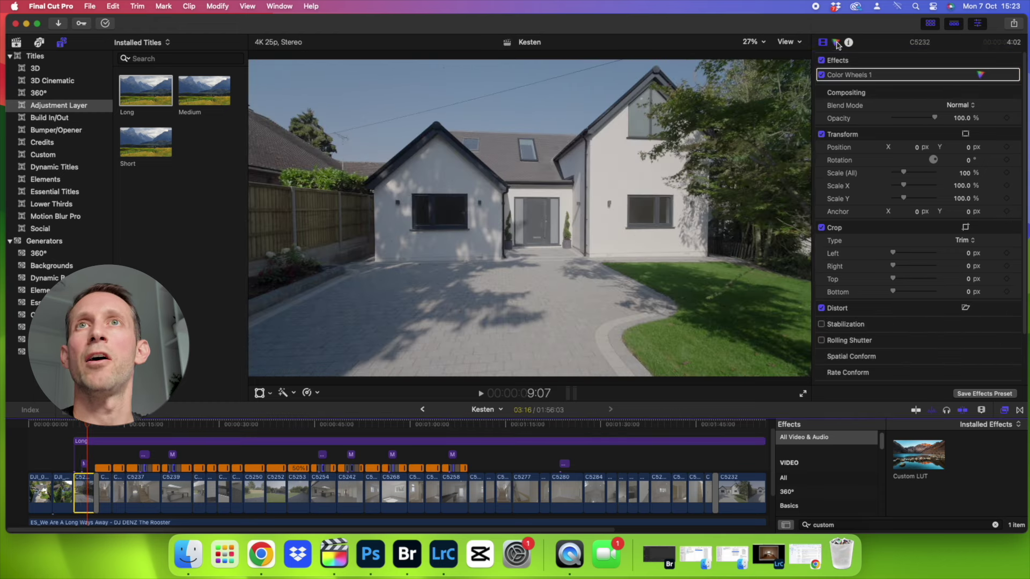
# Step: Show C5232's colour wheels and switch to the Color & Effects workspace
pyautogui.click(836, 42)
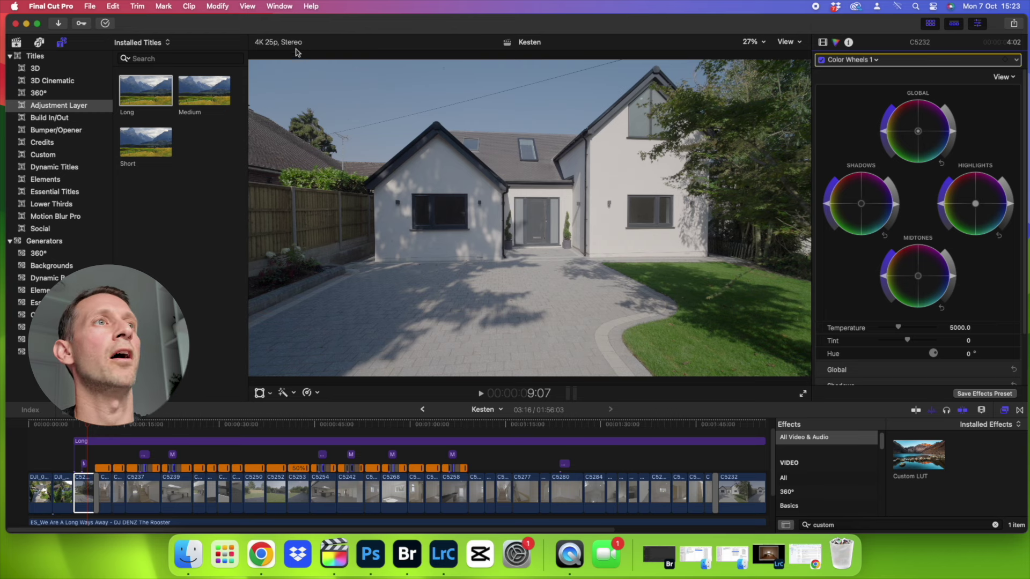
pyautogui.click(271, 7)
pyautogui.moveTo(362, 183)
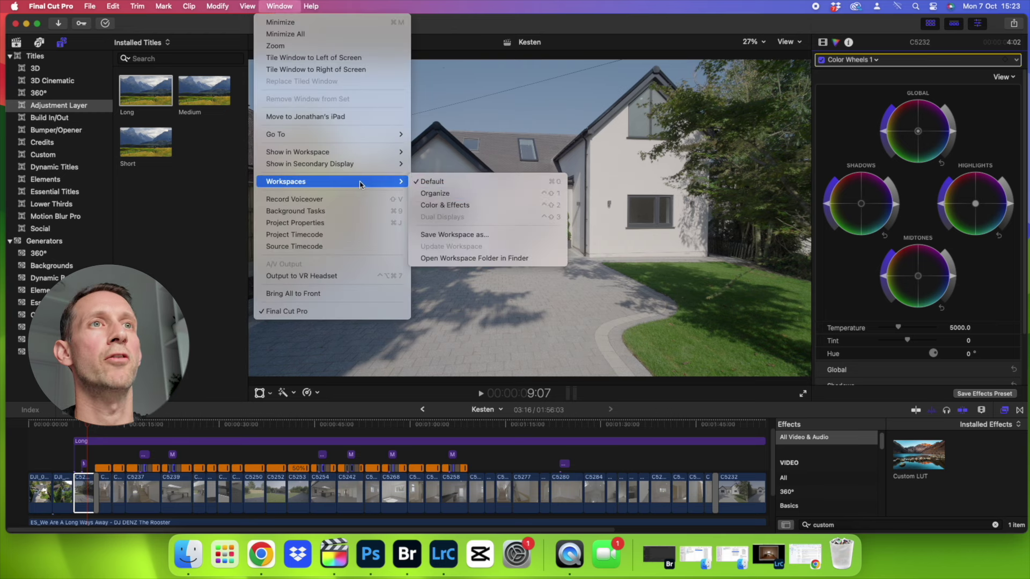
pyautogui.click(441, 205)
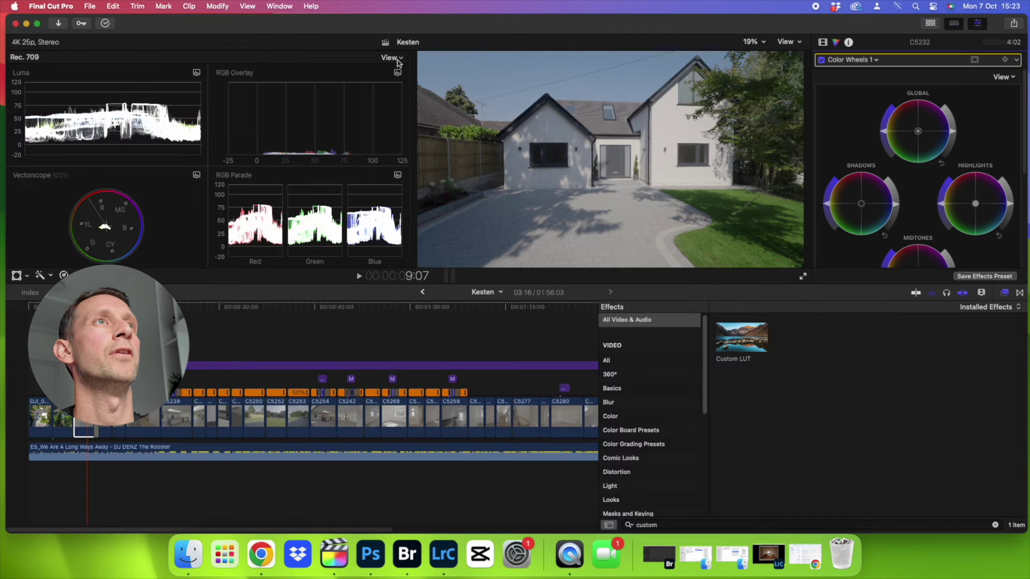
# Step: Set the scopes to a single Luma waveform
pyautogui.click(390, 57)
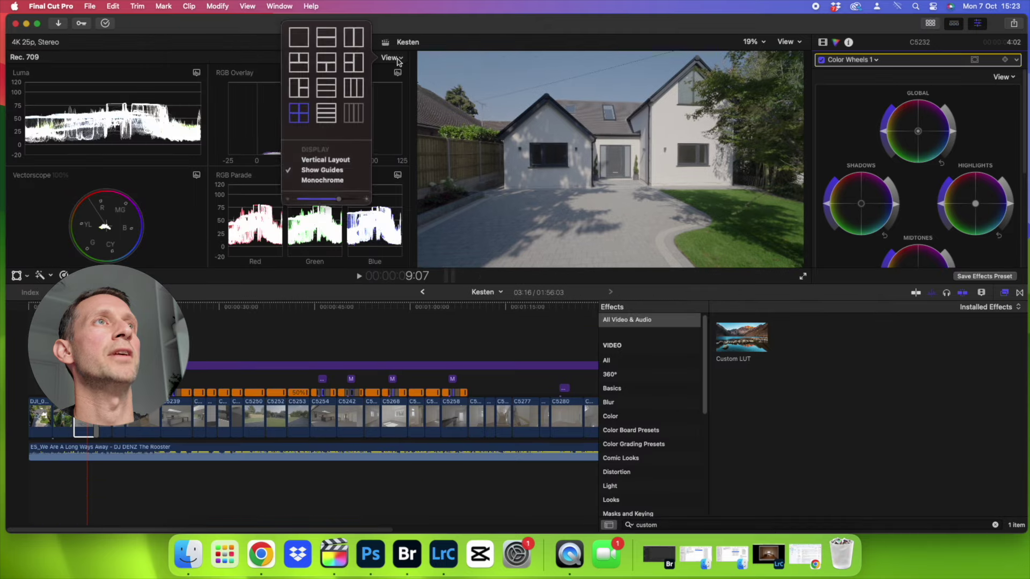
pyautogui.click(298, 45)
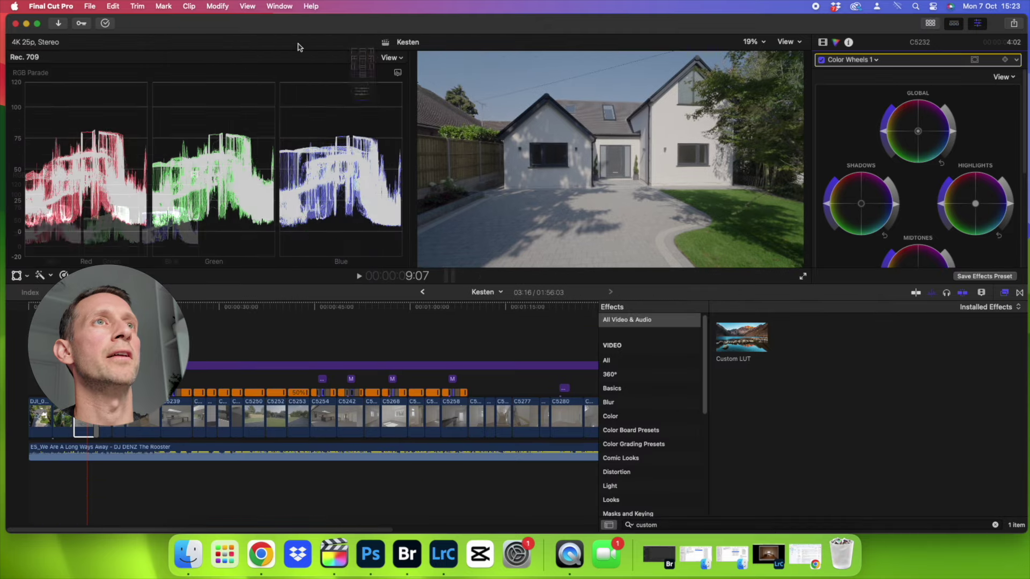
pyautogui.click(398, 73)
pyautogui.click(416, 197)
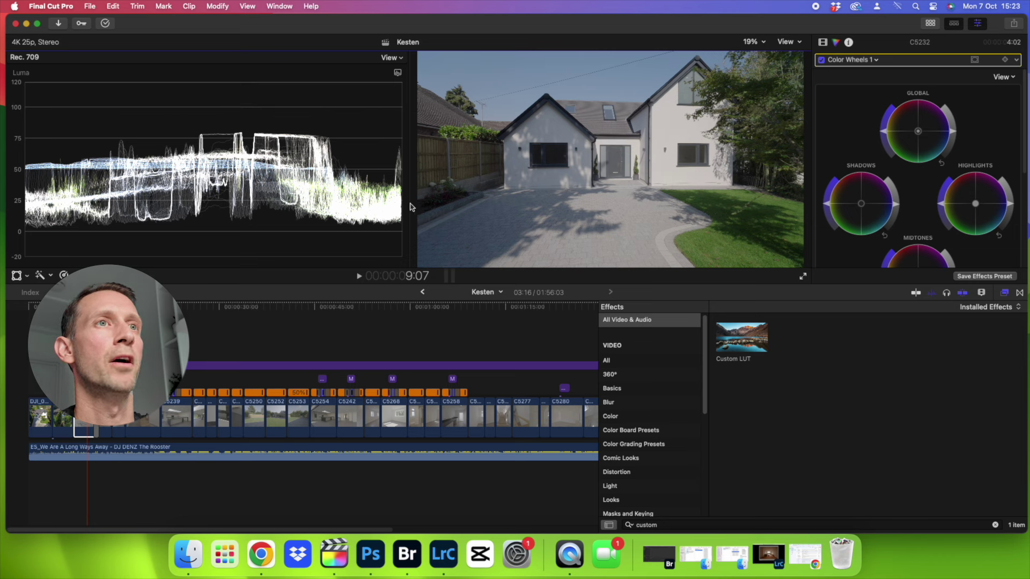
# Step: Resize the panes for a bigger viewer, adjust C5232's Shadows wheel, and move to clip C5234
pyautogui.moveTo(409, 208); pyautogui.dragTo(255, 217)
pyautogui.moveTo(301, 283); pyautogui.dragTo(293, 372)
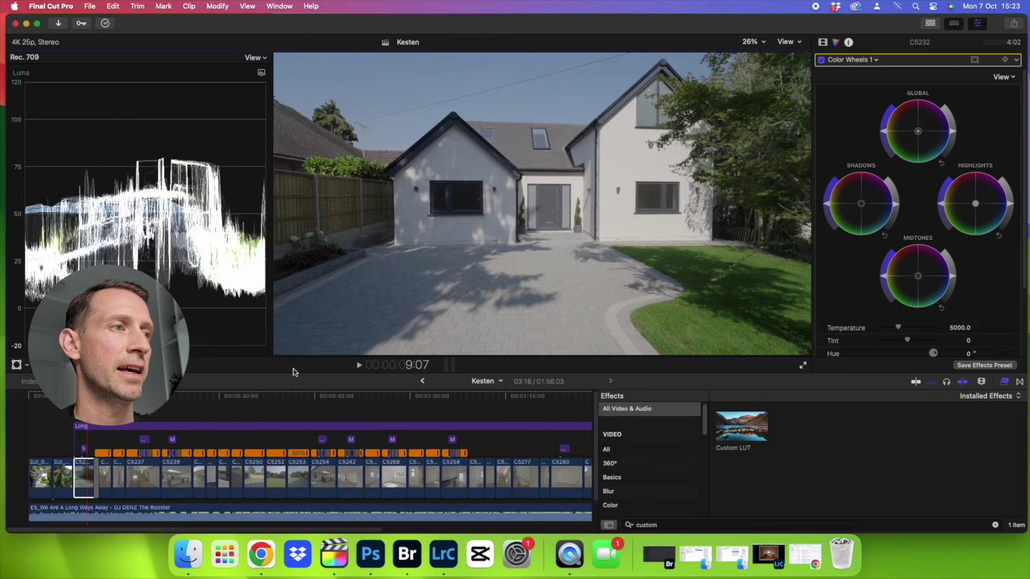
pyautogui.click(85, 490)
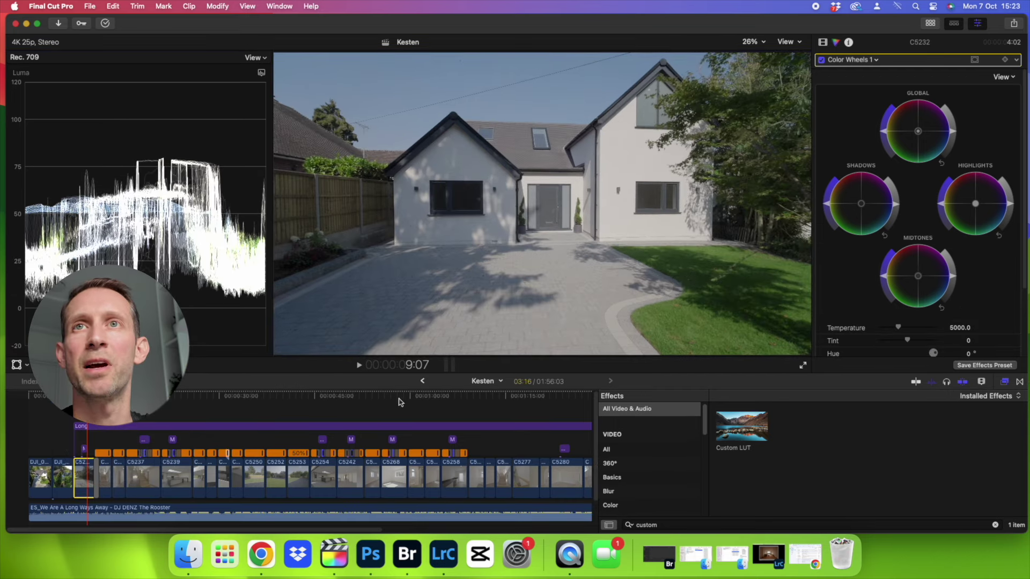
pyautogui.click(895, 208)
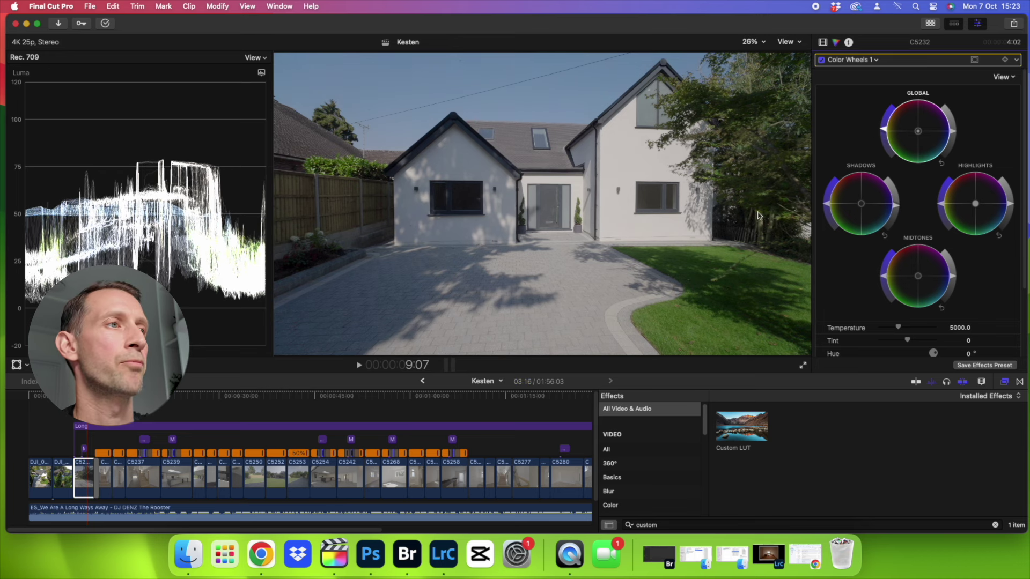
pyautogui.press('super+Right')
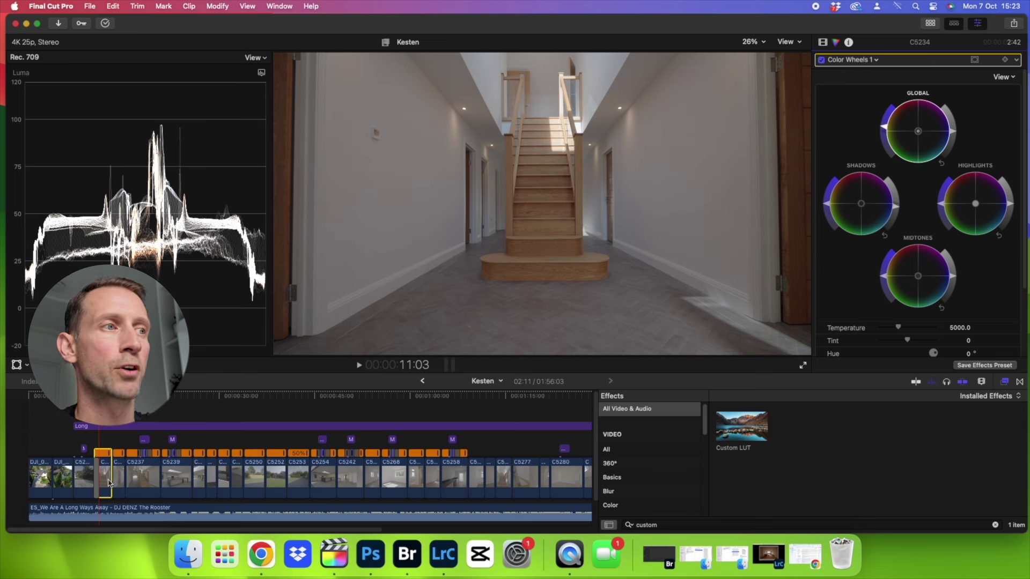
# Step: Select the Long layer and clip C5234, then close the Effects browser
pyautogui.click(113, 427)
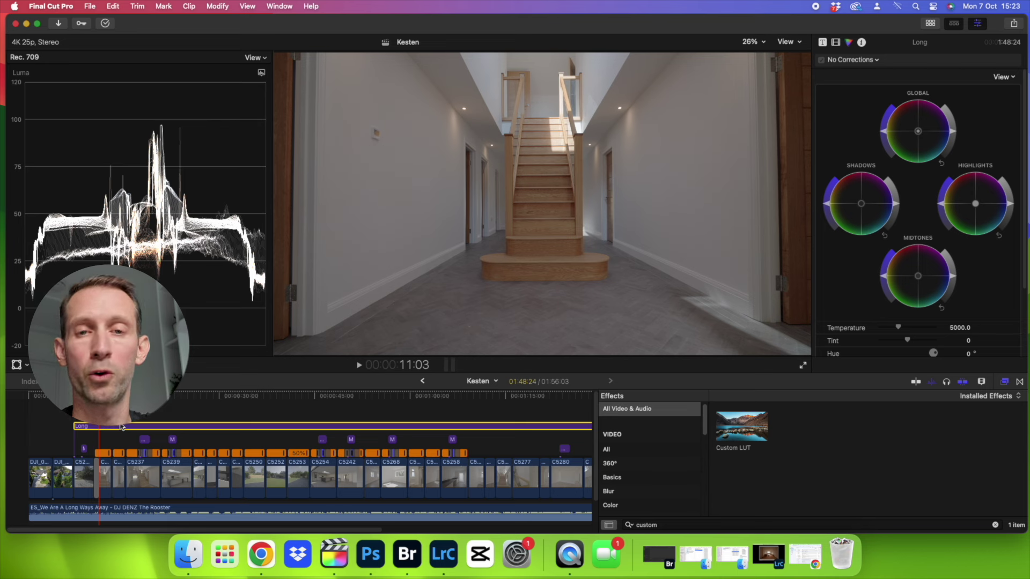
pyautogui.click(103, 474)
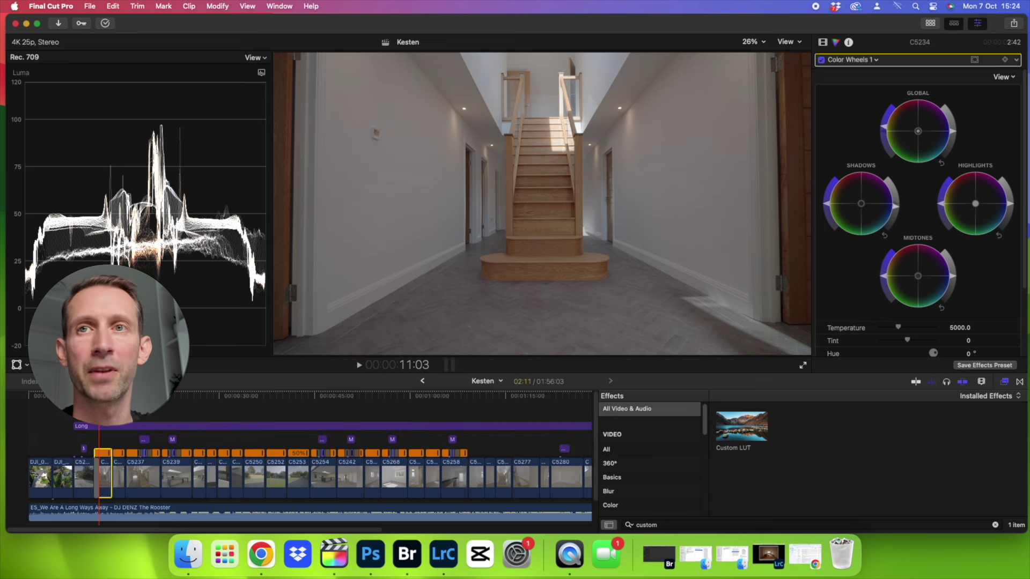
pyautogui.click(1004, 382)
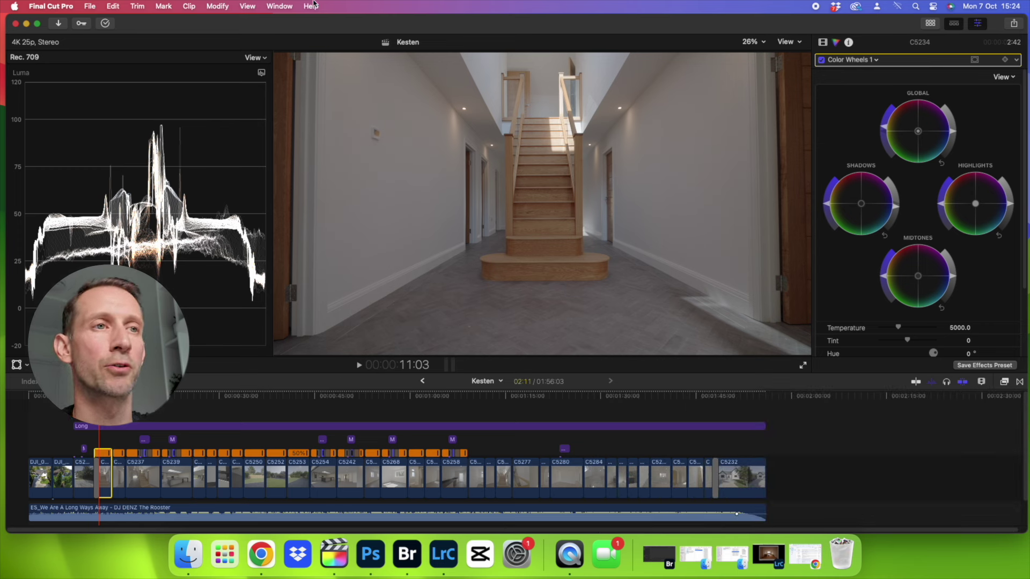
# Step: Delete the Long adjustment layer and switch back to the Default workspace
pyautogui.click(389, 427)
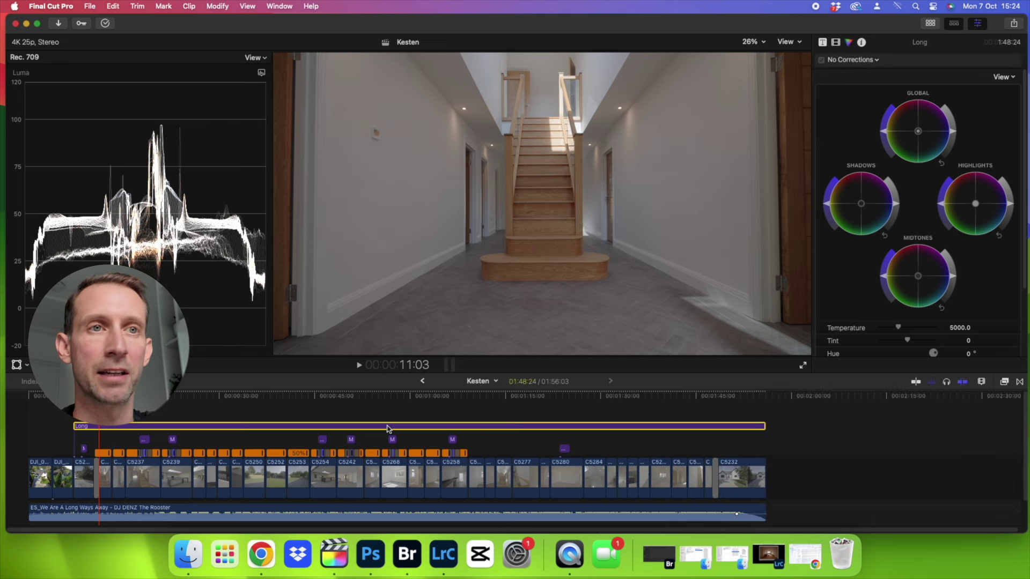
pyautogui.press('Delete')
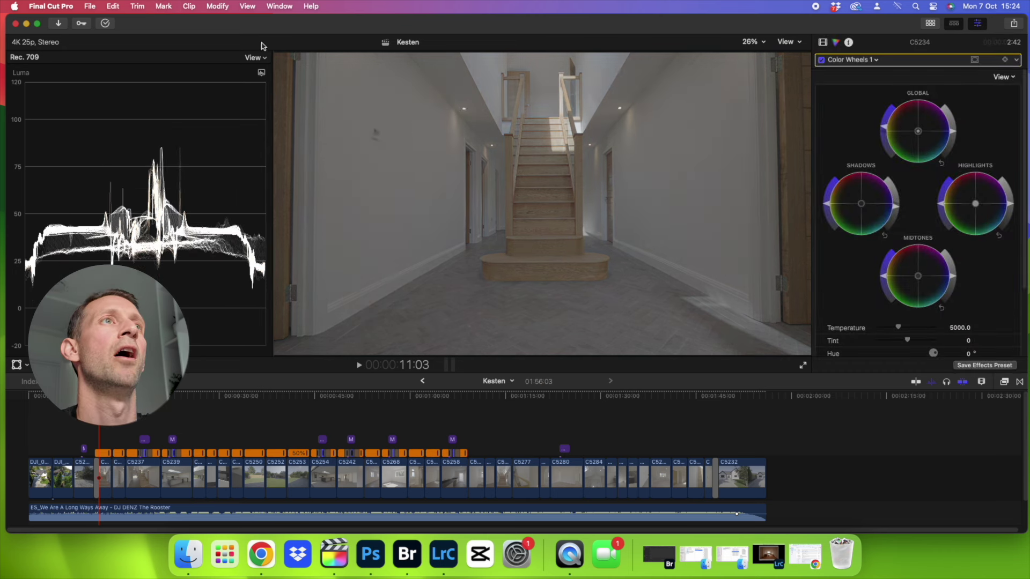
pyautogui.click(279, 8)
pyautogui.moveTo(329, 179)
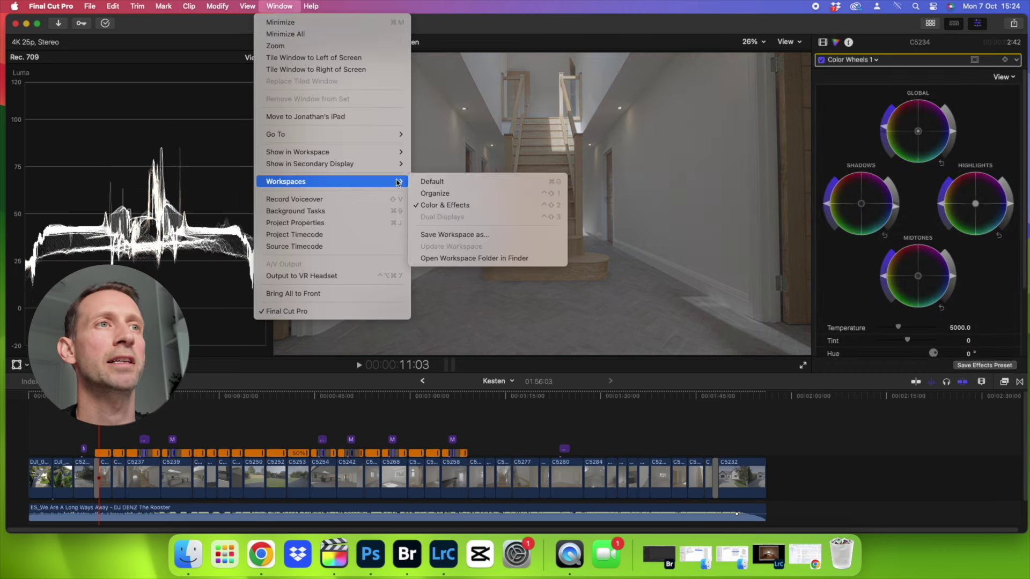
pyautogui.click(429, 181)
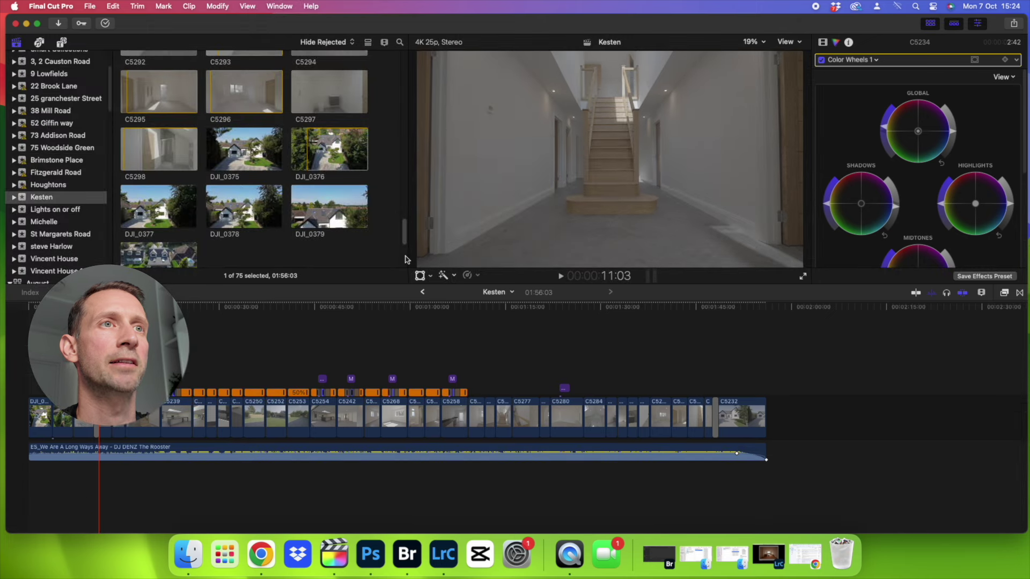
# Step: Narrow the media browser to one column and enlarge the viewer over the timeline
pyautogui.scroll(2, 401, 252)
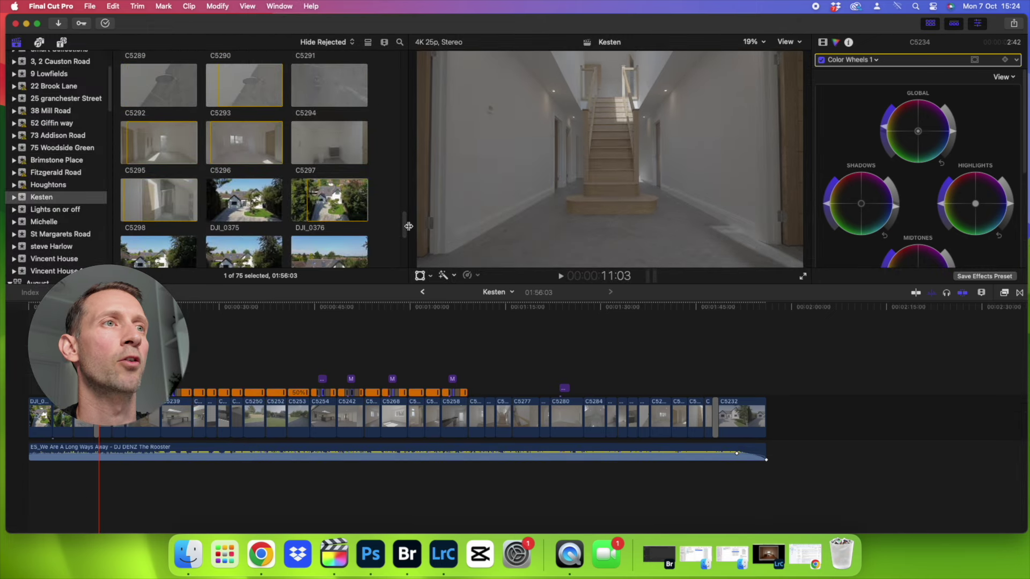
pyautogui.moveTo(408, 226); pyautogui.dragTo(292, 235)
pyautogui.moveTo(275, 285); pyautogui.dragTo(272, 366)
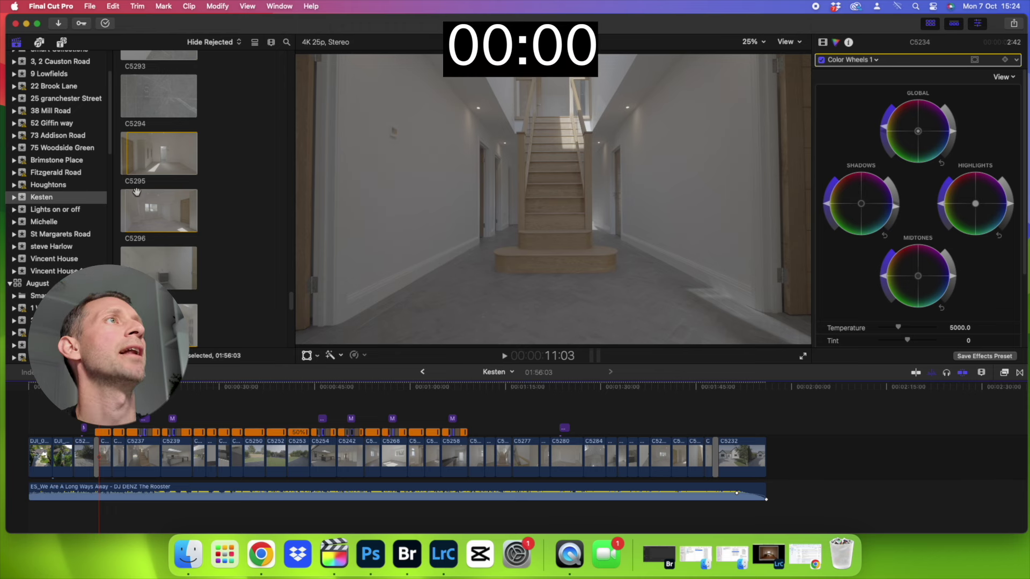
# Step: Add the Long adjustment layer above the clips and extend it to about 01:48
pyautogui.click(62, 43)
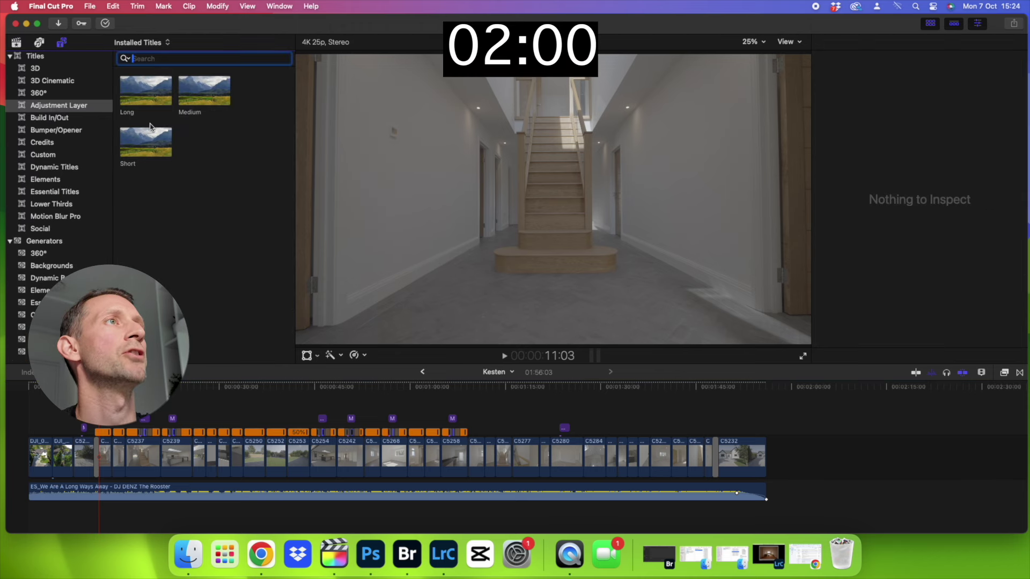
pyautogui.click(145, 93)
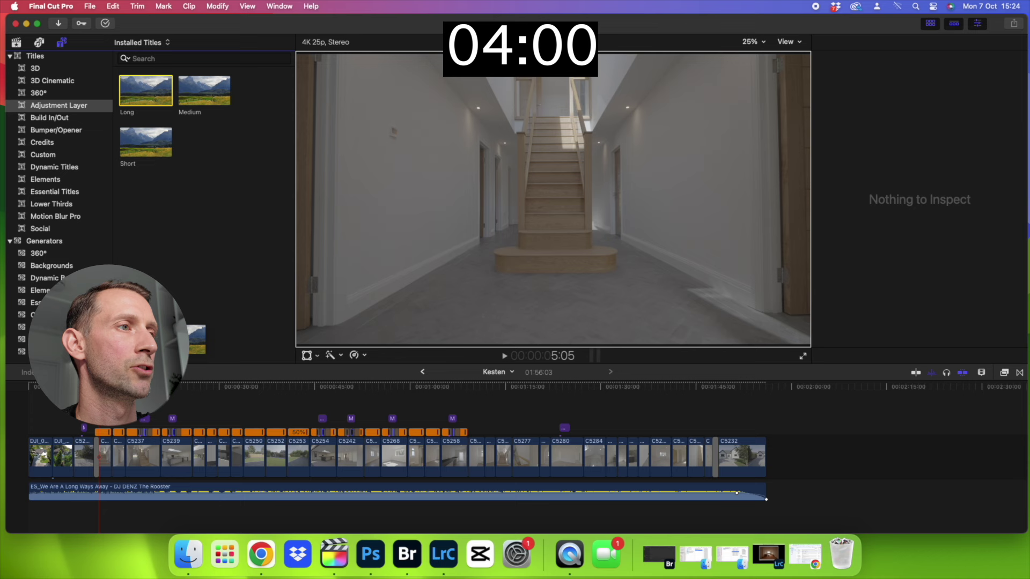
pyautogui.click(151, 415)
pyautogui.moveTo(151, 415); pyautogui.dragTo(762, 425)
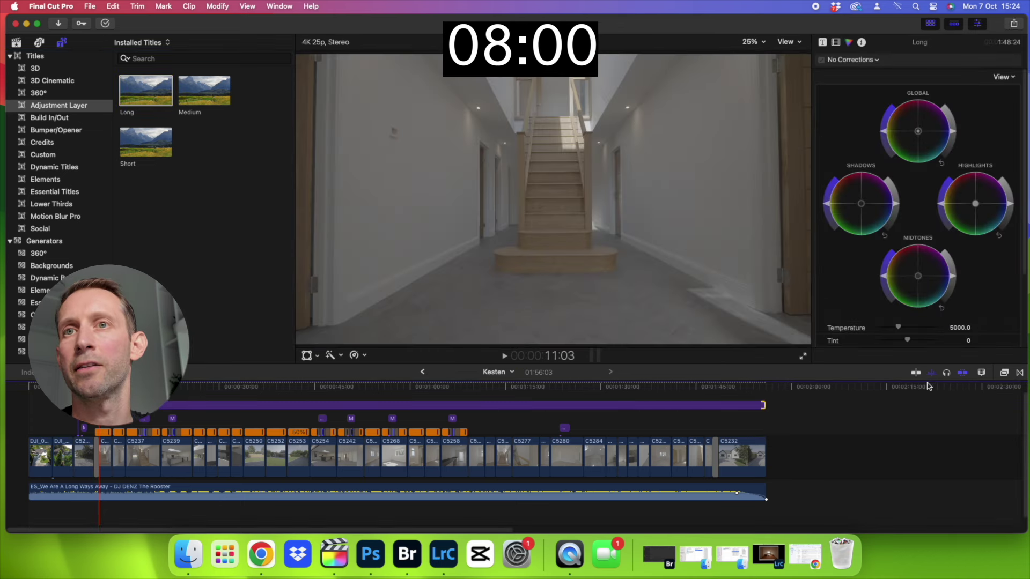
# Step: Apply Custom LUT to the adjustment layer using Neutral A7s3_Sl2sg3c_Legacy_65x
pyautogui.click(1004, 373)
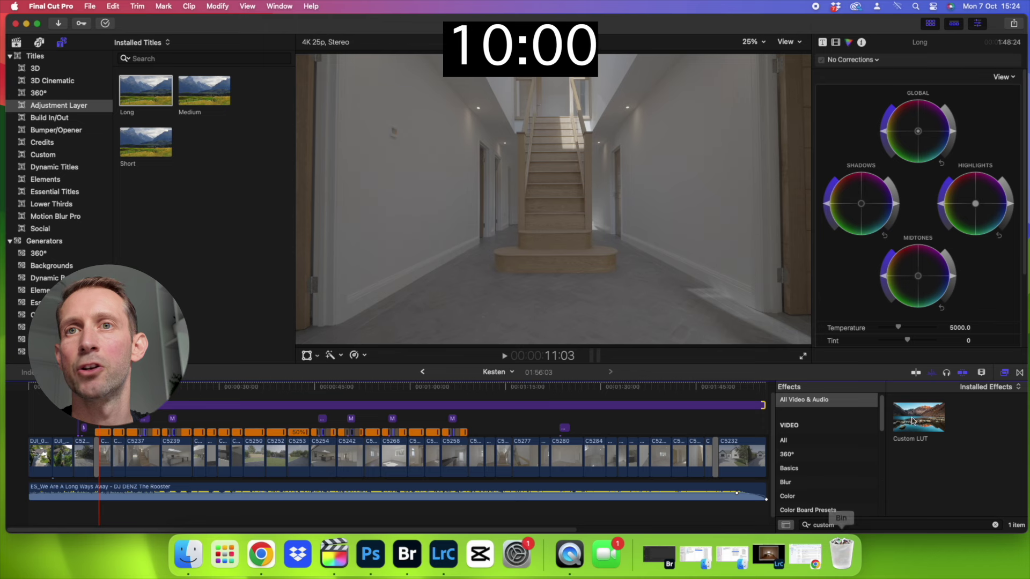
pyautogui.moveTo(918, 417); pyautogui.dragTo(713, 415)
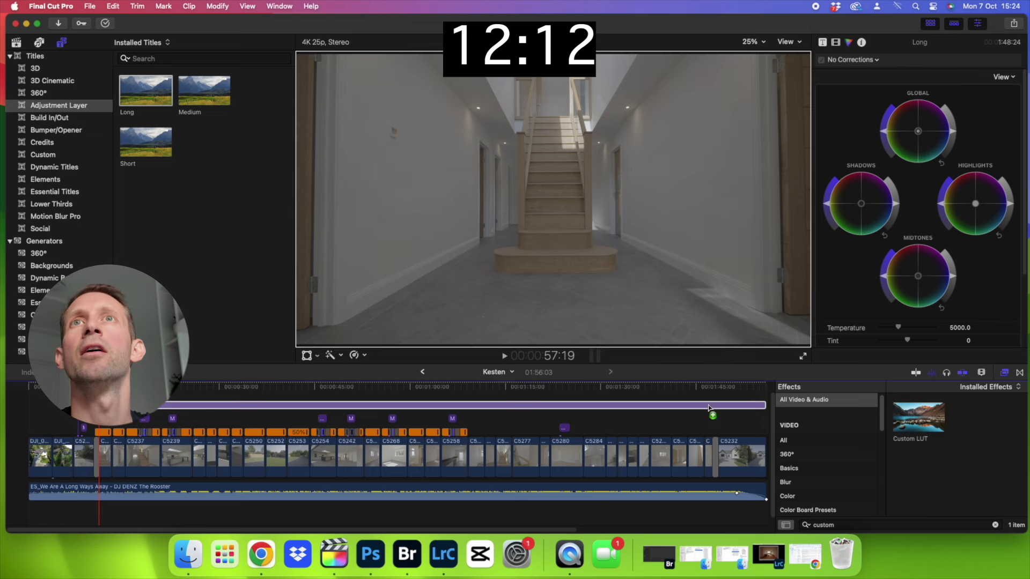
pyautogui.click(836, 42)
pyautogui.click(910, 88)
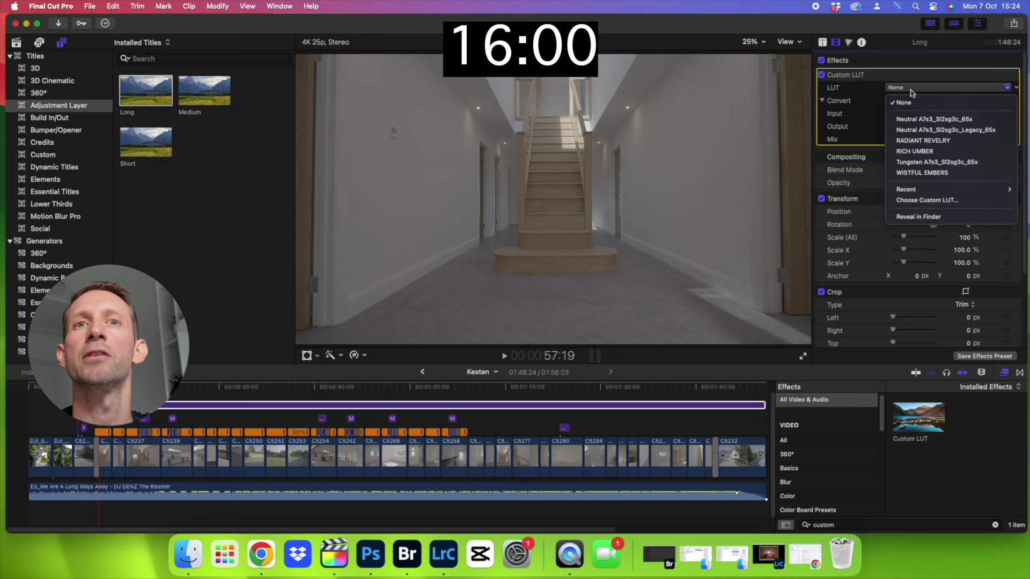
pyautogui.click(919, 130)
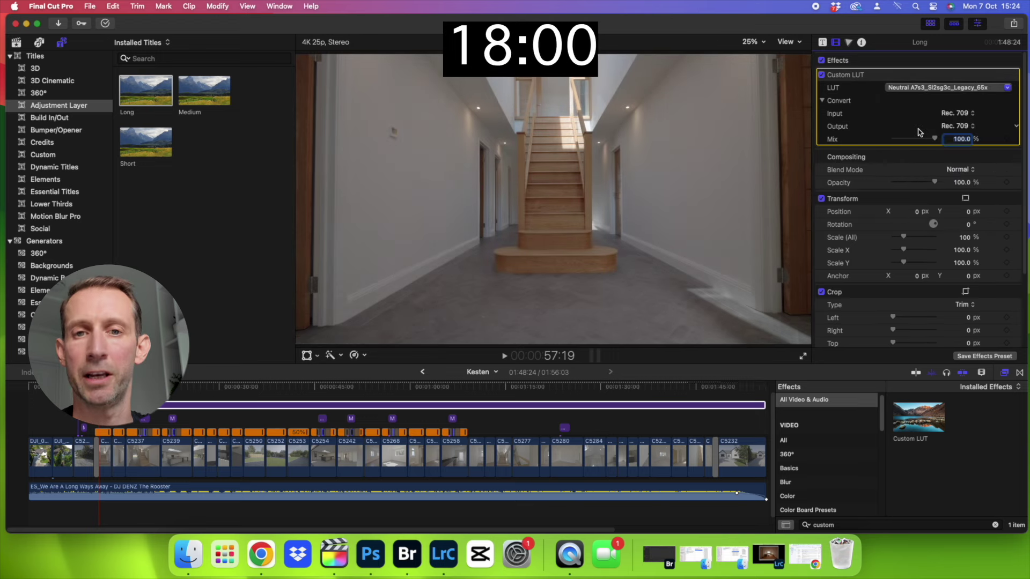